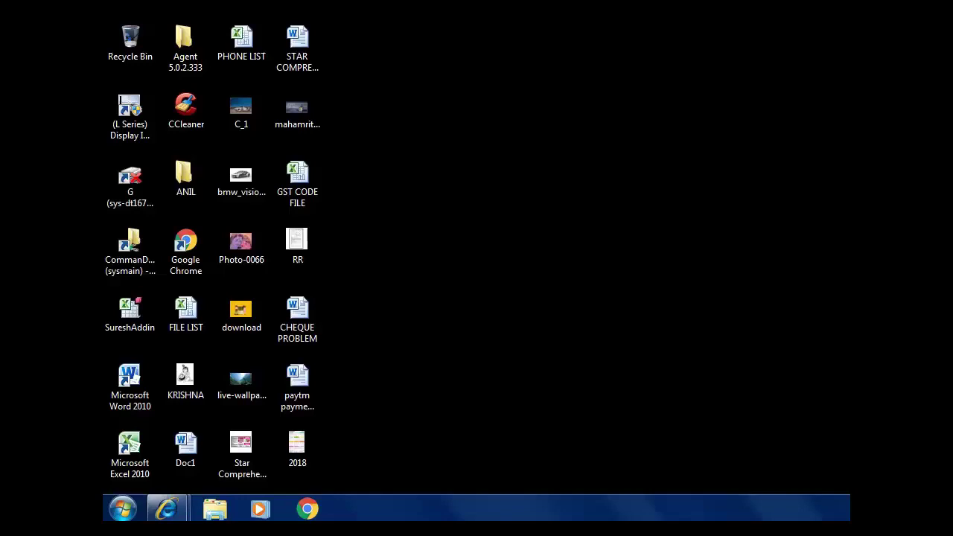
Step: Open the New Text Document (2).txt notes and highlight the trust relationship title, Step 1 and "See the steps." lines
mouse_move(467, 515)
left_click(487, 502)
key("Down")
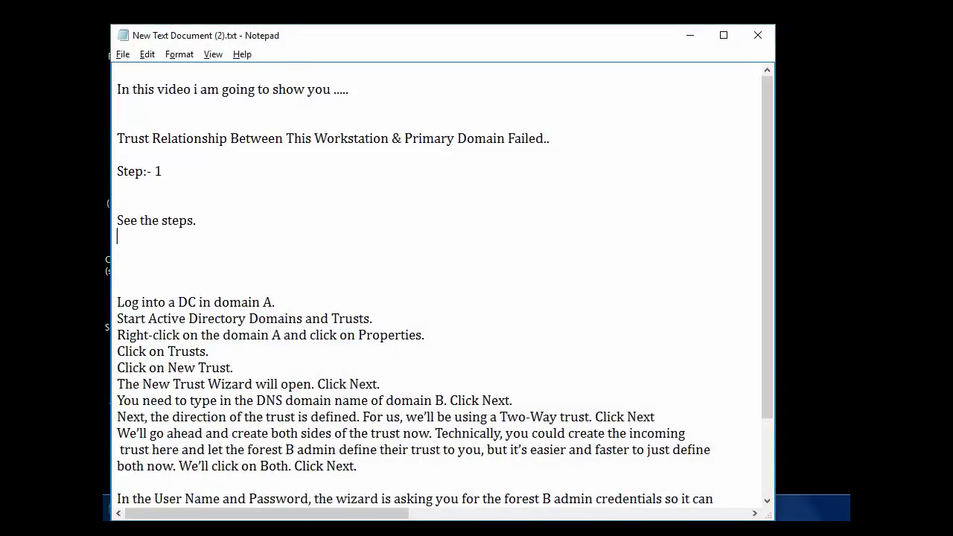
left_click_drag(120, 90, 346, 90)
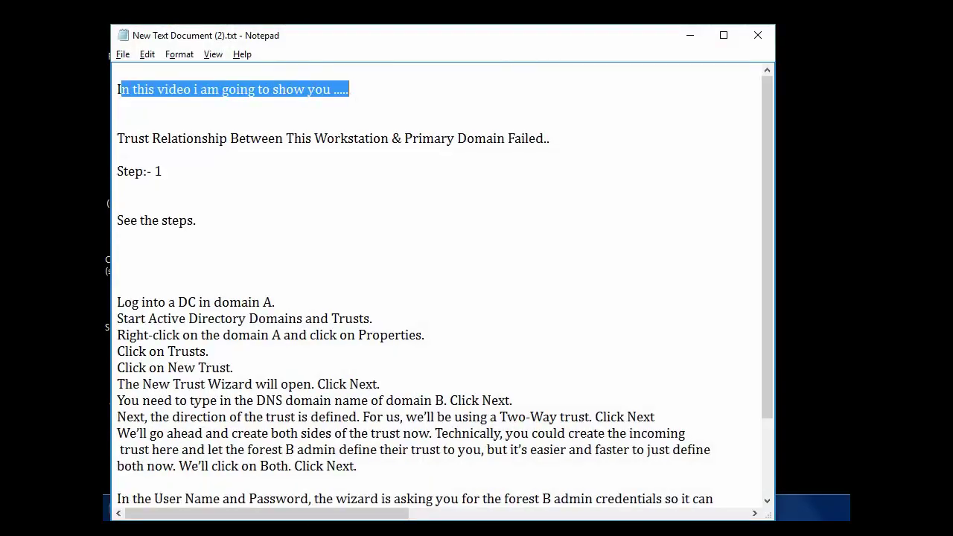
left_click(117, 155)
left_click_drag(117, 139, 549, 138)
left_click(445, 235)
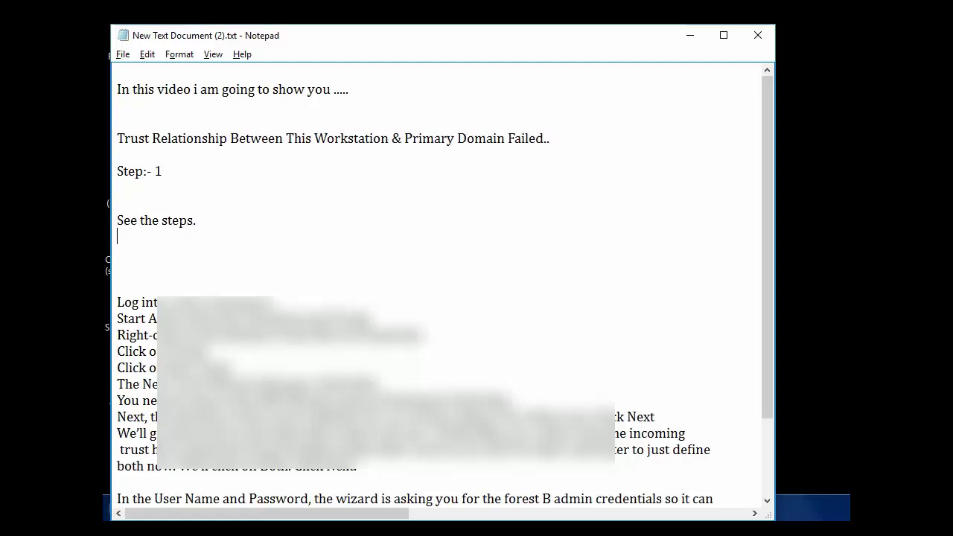
left_click_drag(117, 171, 117, 188)
left_click_drag(117, 220, 196, 220)
left_click(197, 221)
left_click(689, 35)
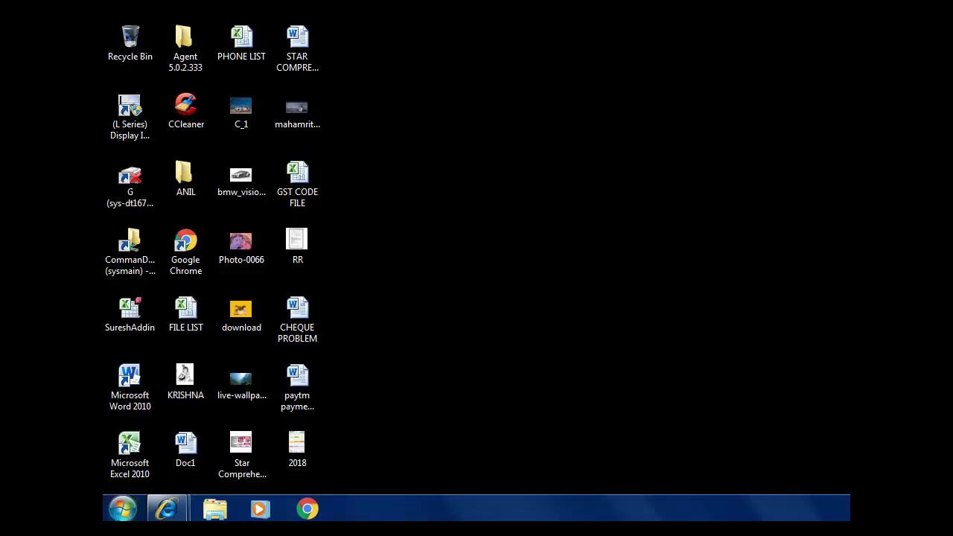
Step: Open the computer's System Properties through its name and domain settings, authorising the change as an administrator
key("super")
right_click(330, 298)
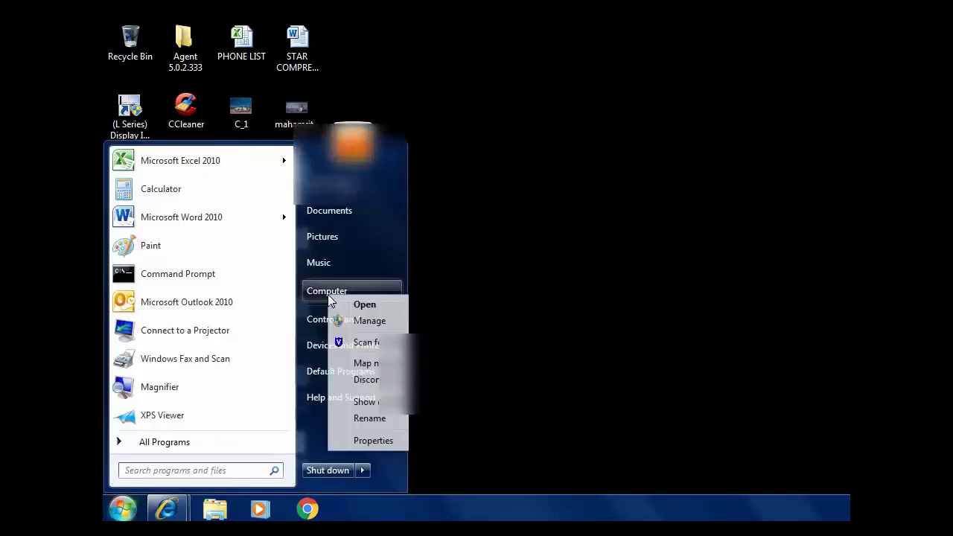
left_click(384, 440)
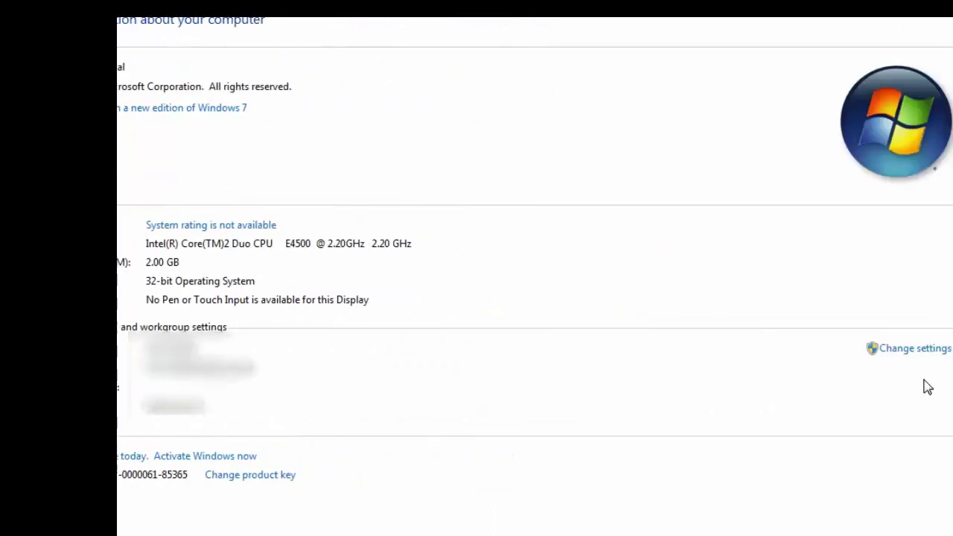
left_click(914, 349)
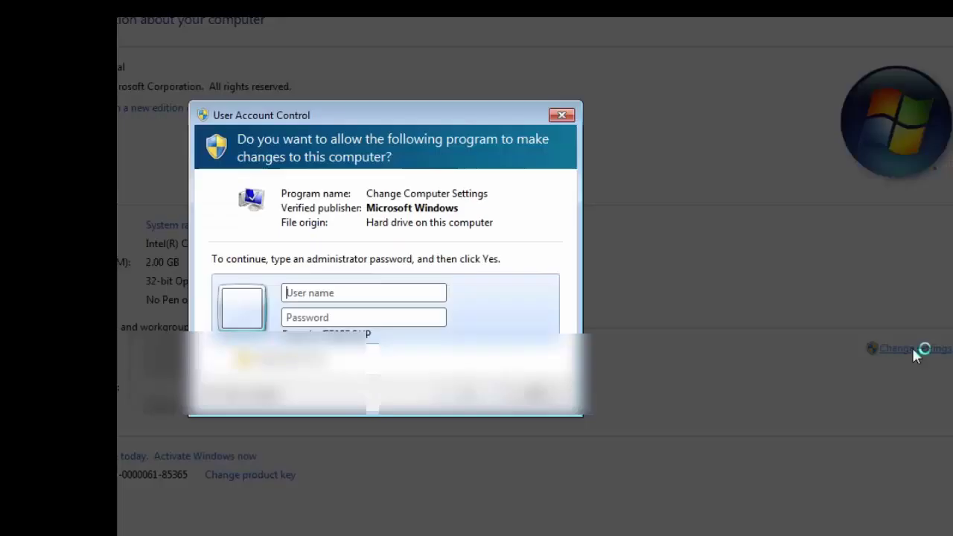
left_click(307, 294)
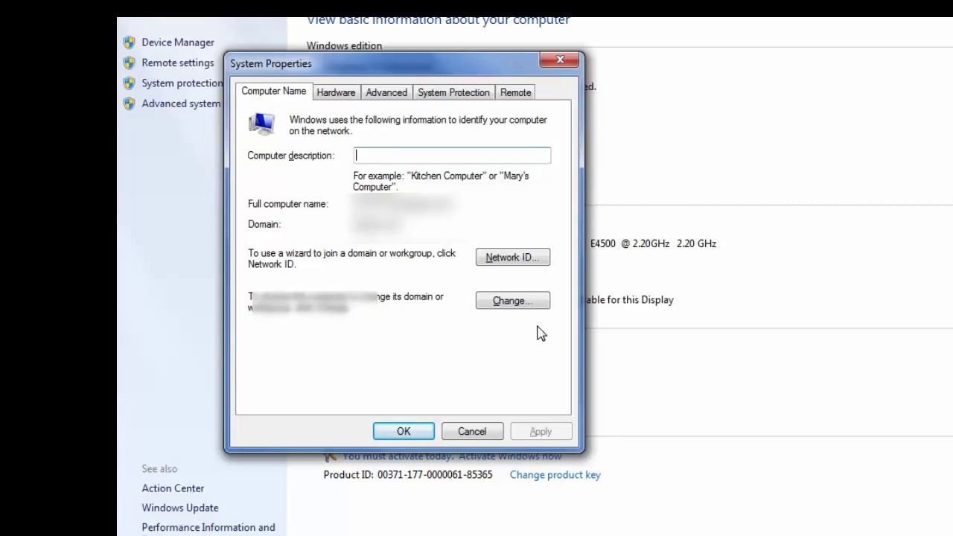
Step: Change the computer's membership from the domain to a workgroup named ABC and accept the domain-leaving warning
left_click(530, 301)
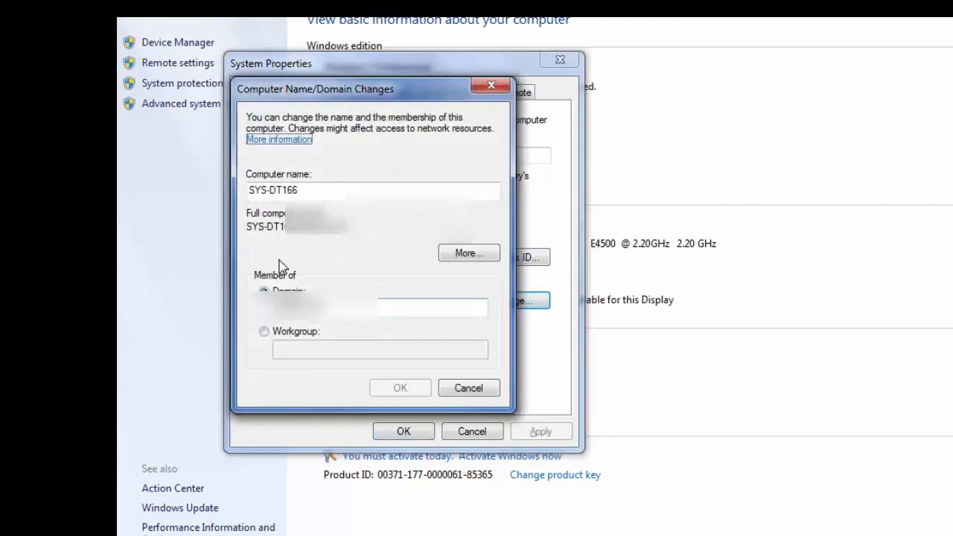
left_click(267, 335)
left_click(287, 350)
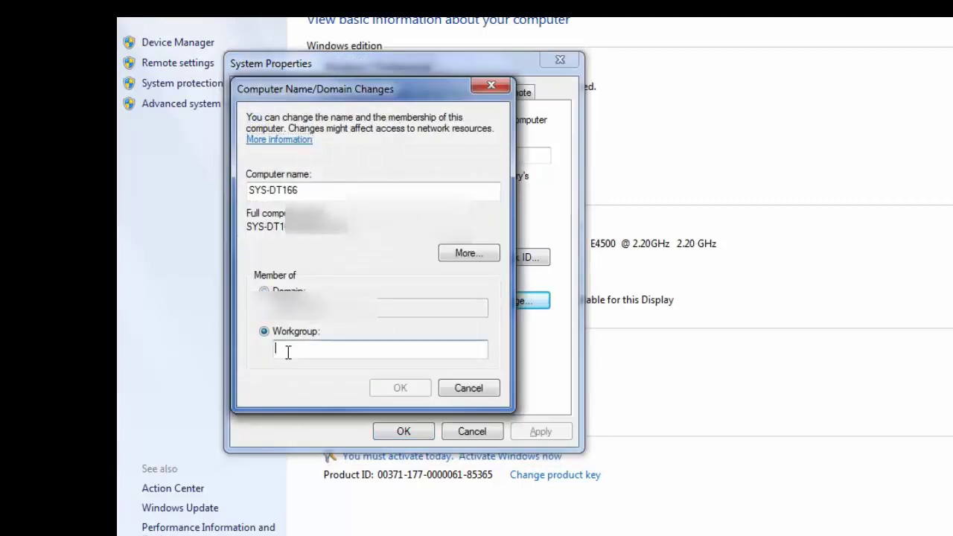
type("ABC")
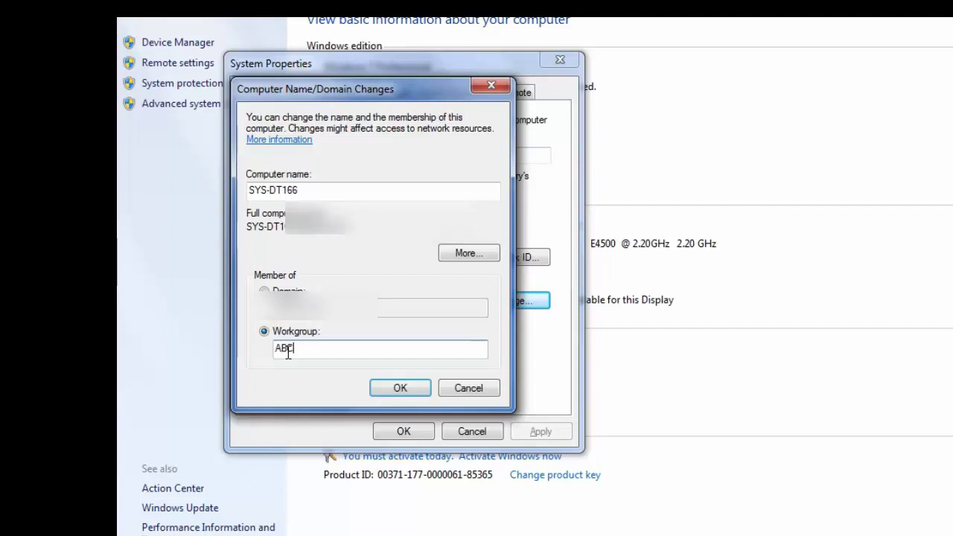
left_click(402, 388)
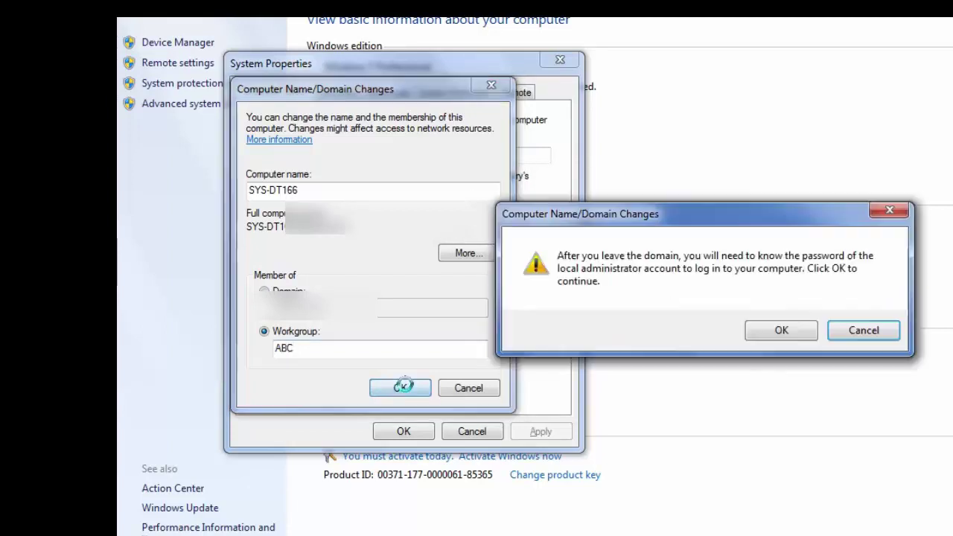
left_click(782, 332)
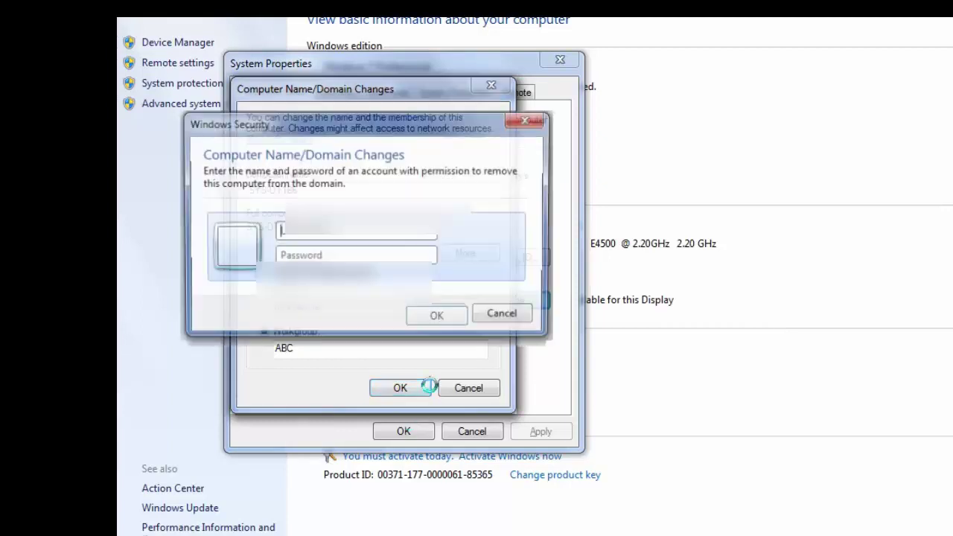
Step: Authorise the domain removal with the user name administrator and the account password
left_click(311, 238)
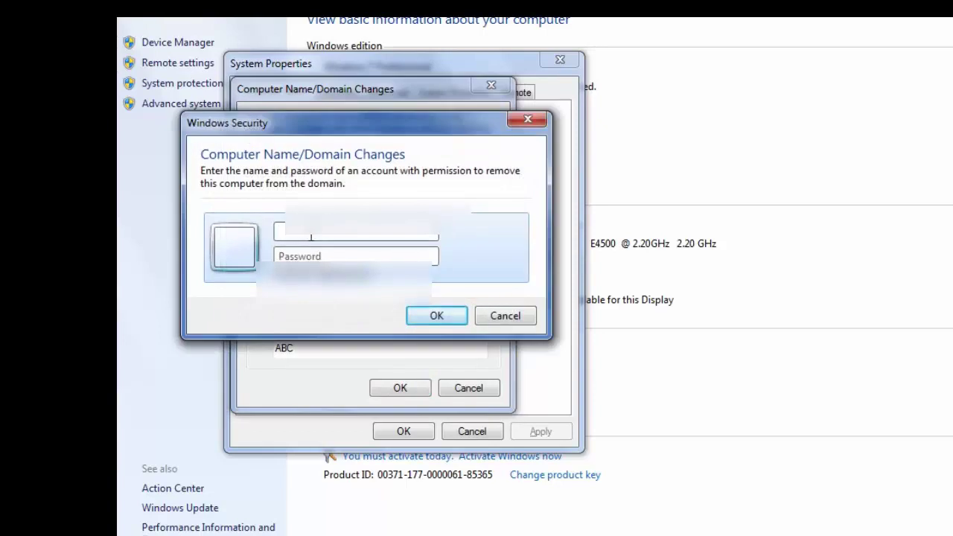
type("administra")
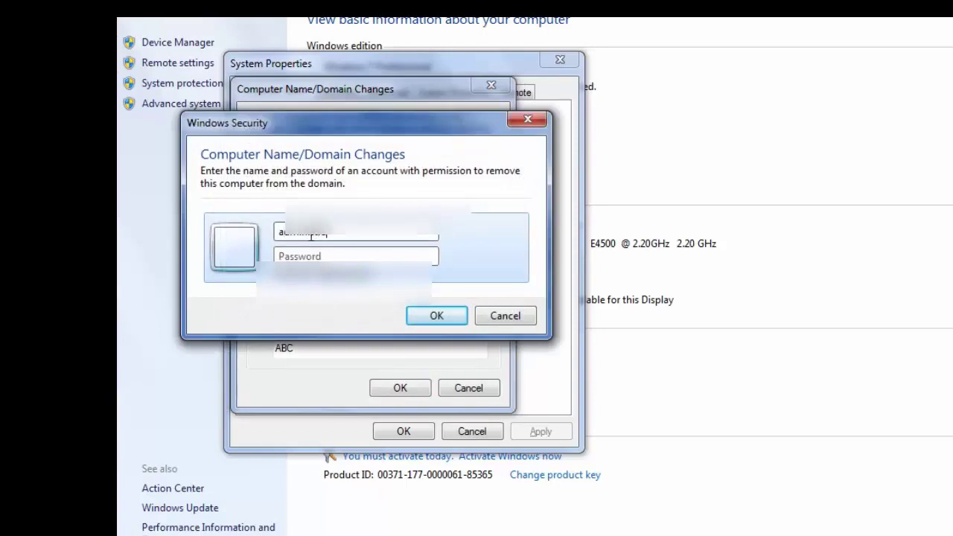
type("tor")
key("Tab")
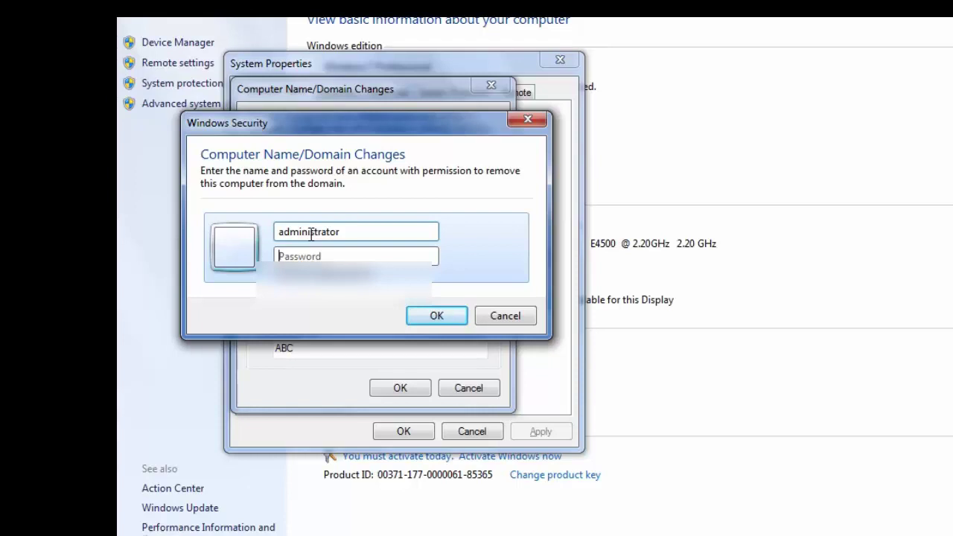
type("*")
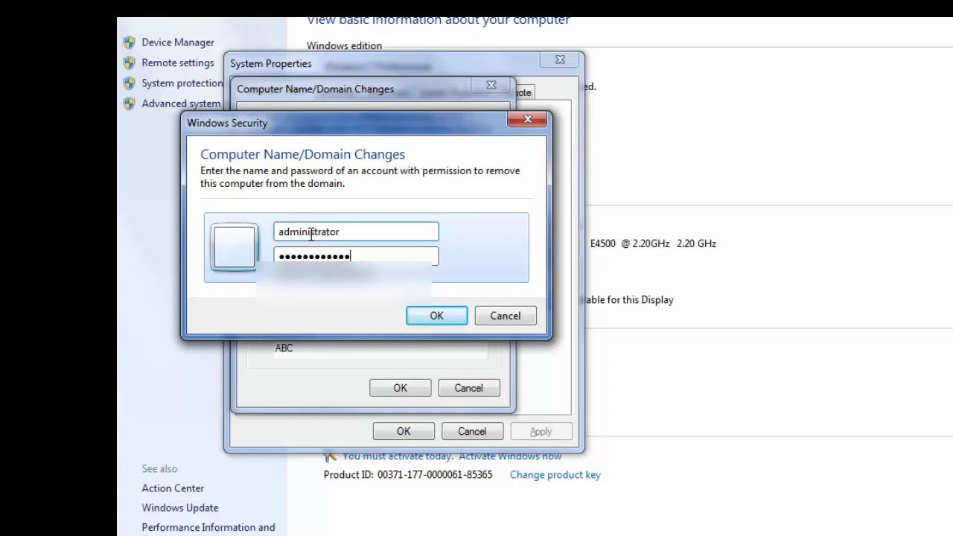
left_click(453, 318)
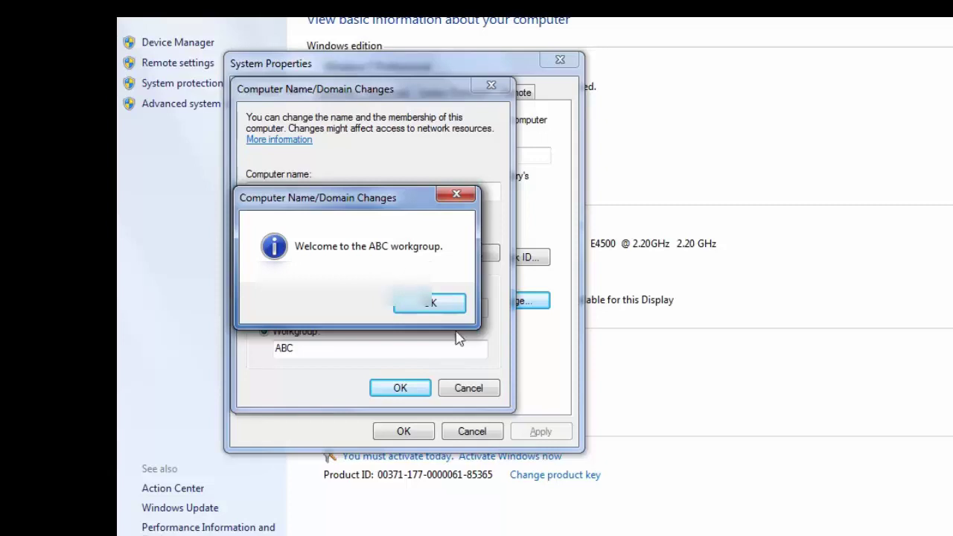
Step: Switch to the New Text Document (2).txt notes in Notepad and add the line "So exit from domain & rejoin the domain..."
mouse_move(510, 534)
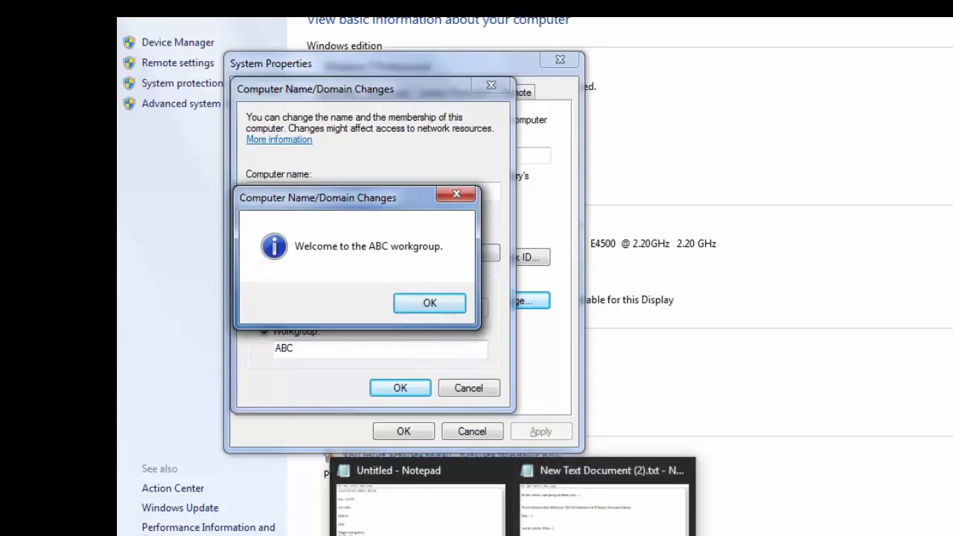
left_click(605, 501)
key("Return")
key("Return")
key("Return")
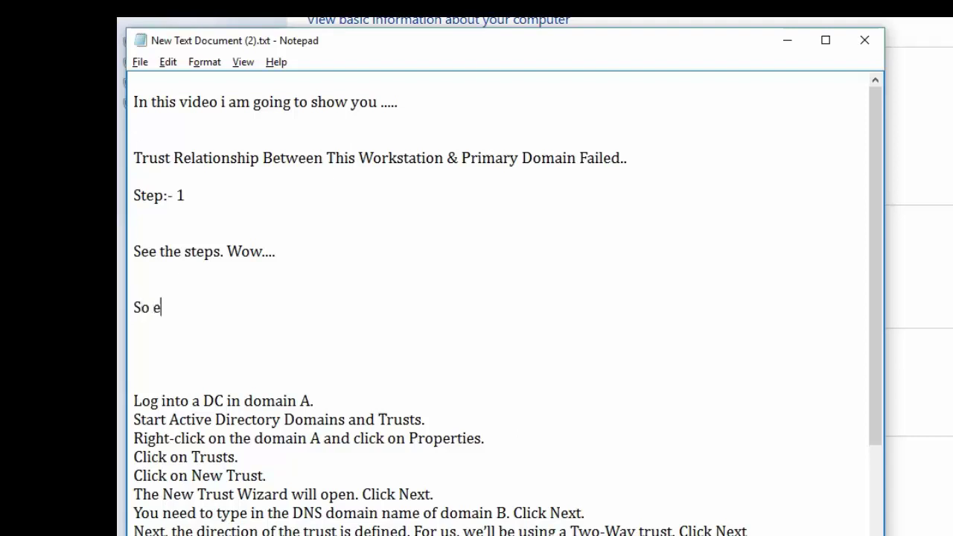
type("So exit from ")
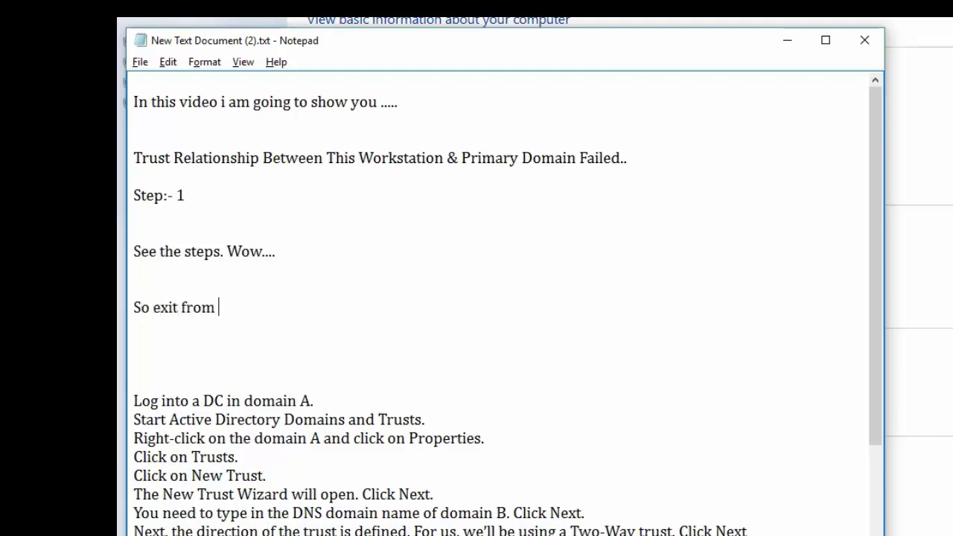
type("domain & rej")
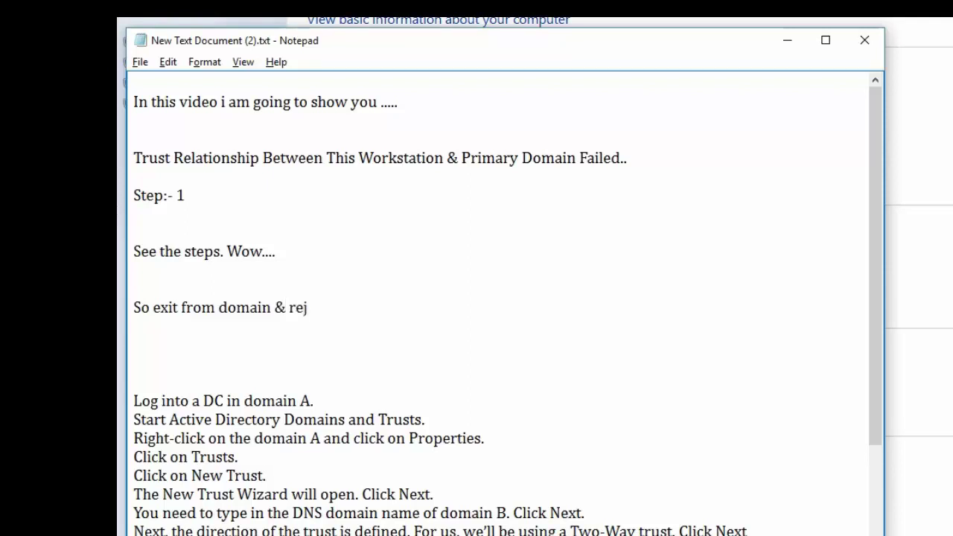
type("oin the d")
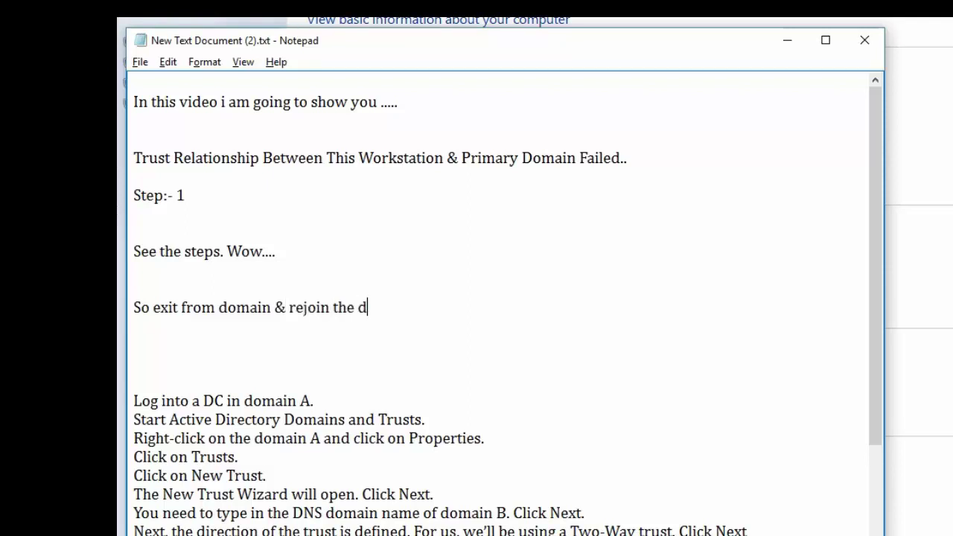
type("omain")
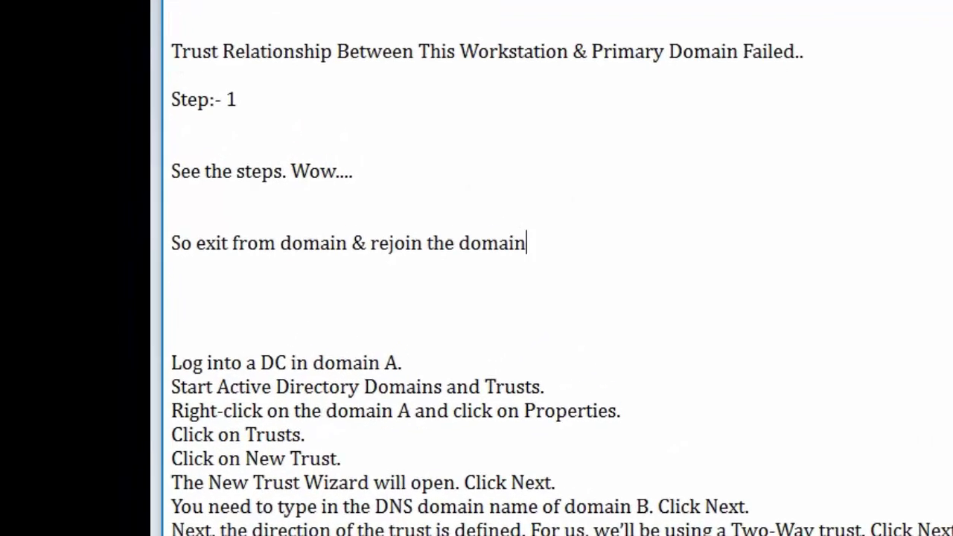
type("...")
Step: Add the text "see here" a few lines below the rejoin note
key("Return")
key("Return")
key("Return")
key("Return")
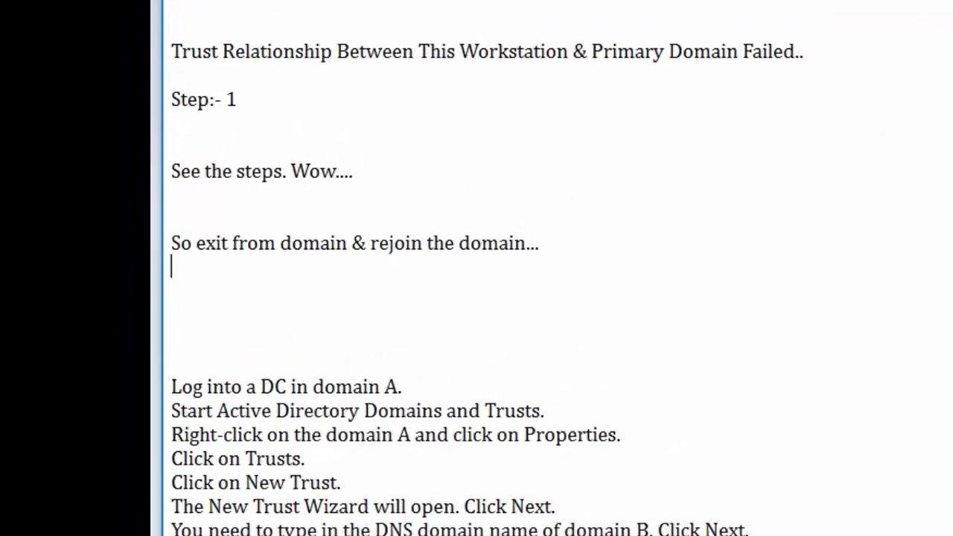
type("see here")
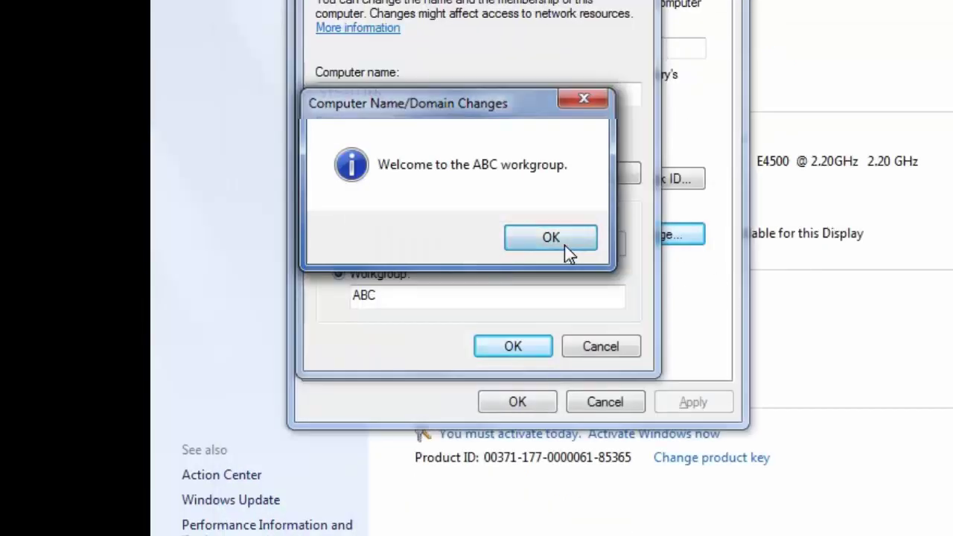
Step: Acknowledge the workgroup welcome and restart notices, close System Properties, and move the restart prompt over the system information
left_click(565, 245)
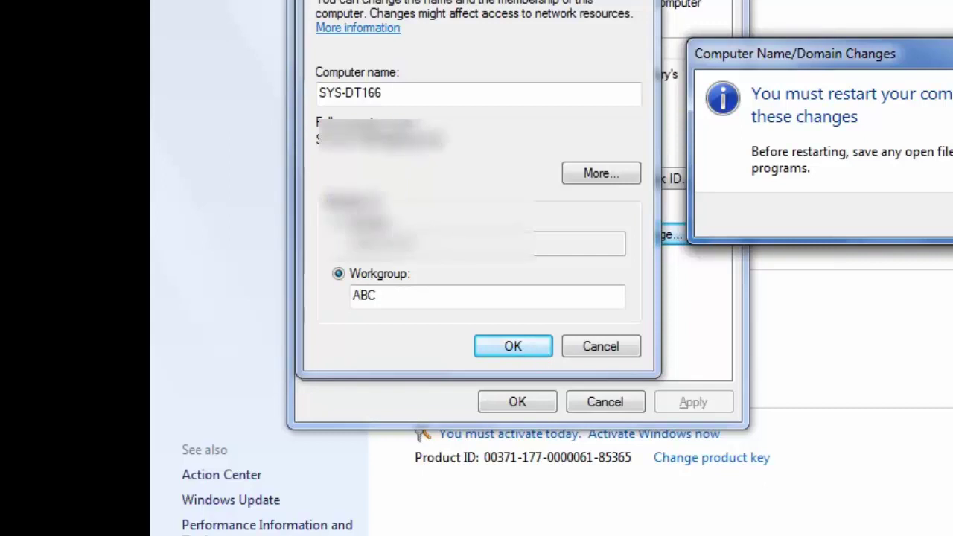
key("Return")
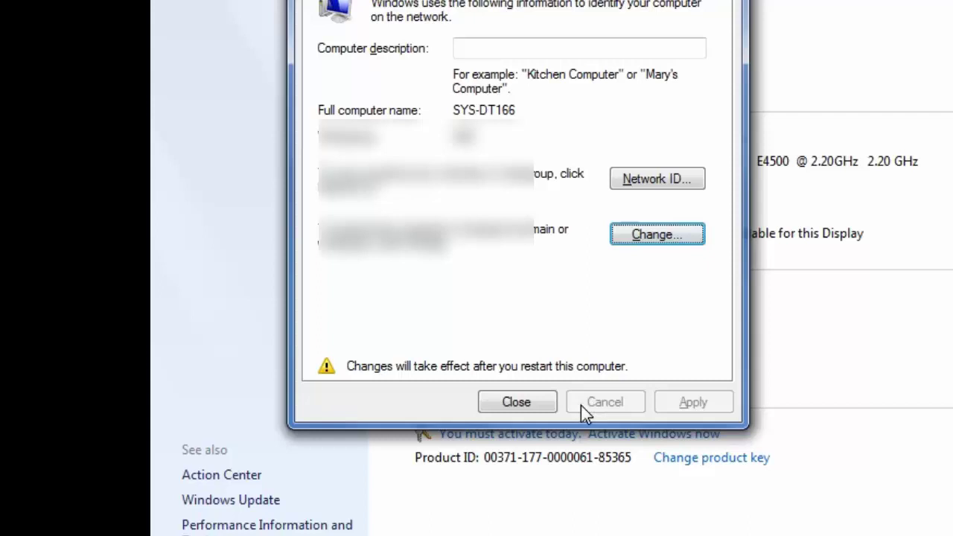
left_click(543, 394)
left_click_drag(870, 109, 605, 227)
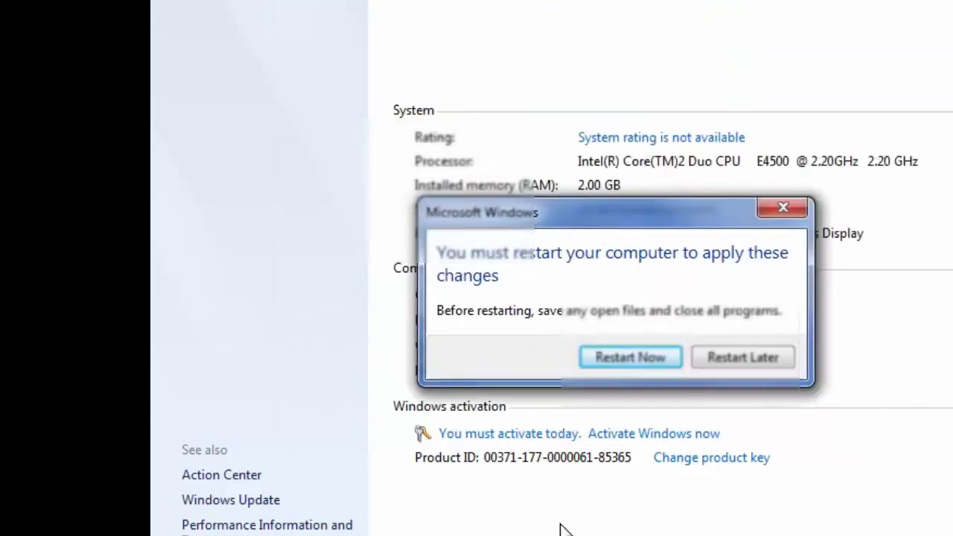
Step: Switch back to the Notepad notes, add "Must restart" after "see here", and highlight it
mouse_move(515, 535)
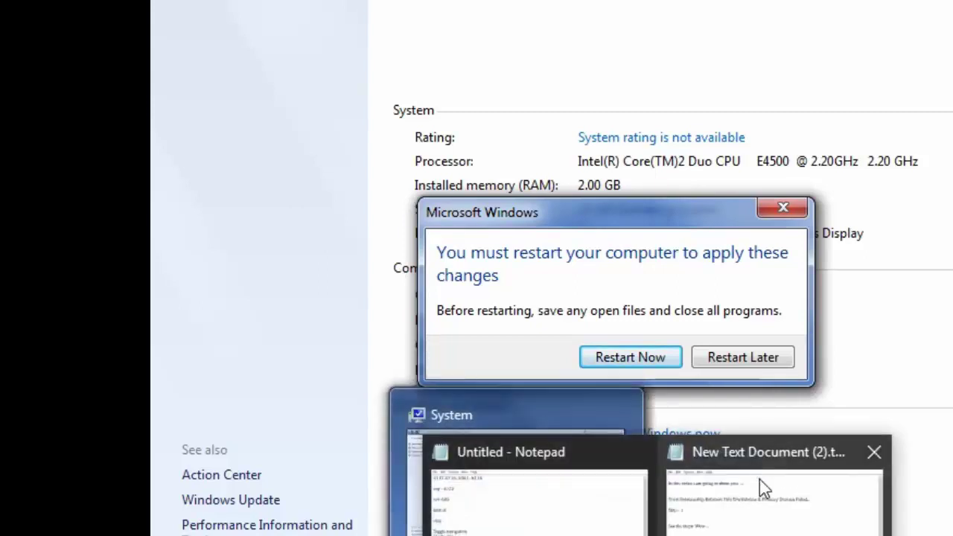
left_click(761, 488)
type("Must res")
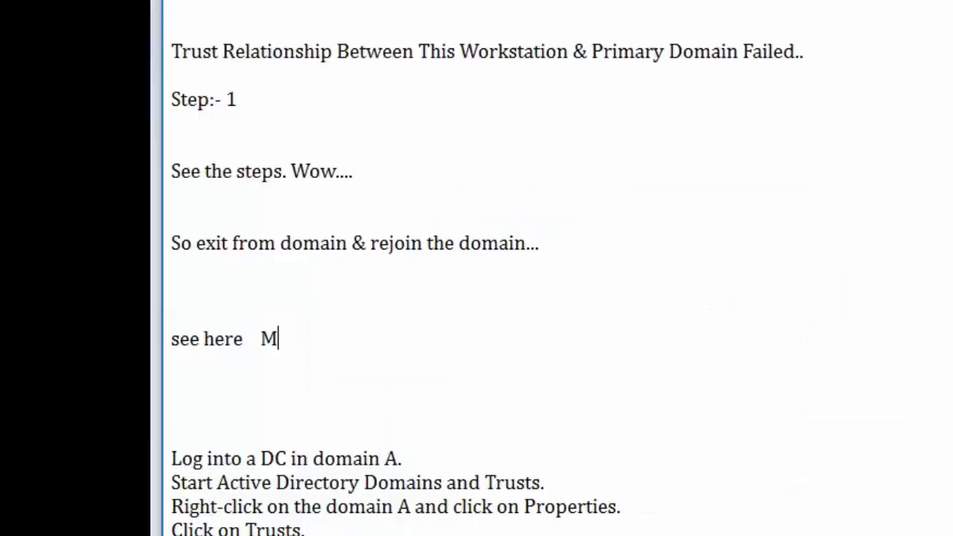
type("tart")
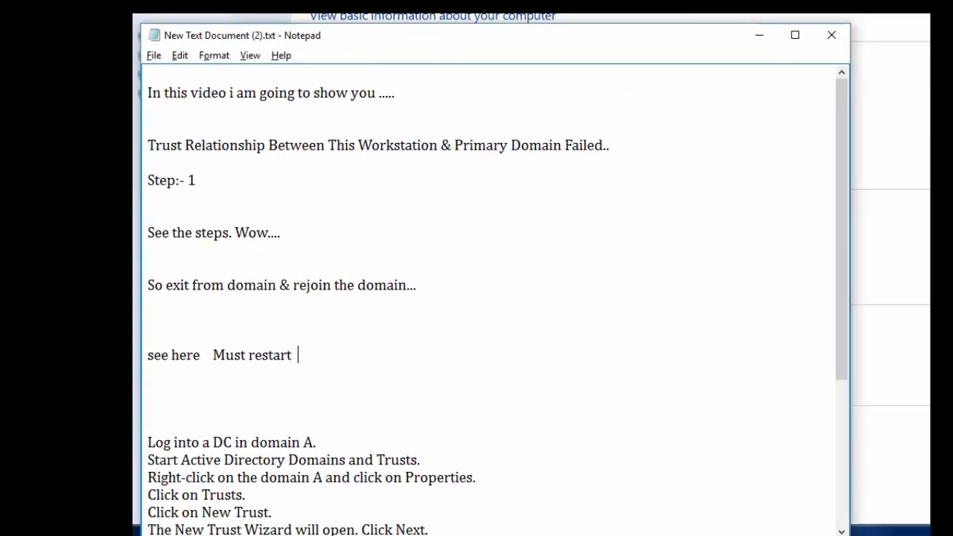
left_click_drag(299, 372, 213, 356)
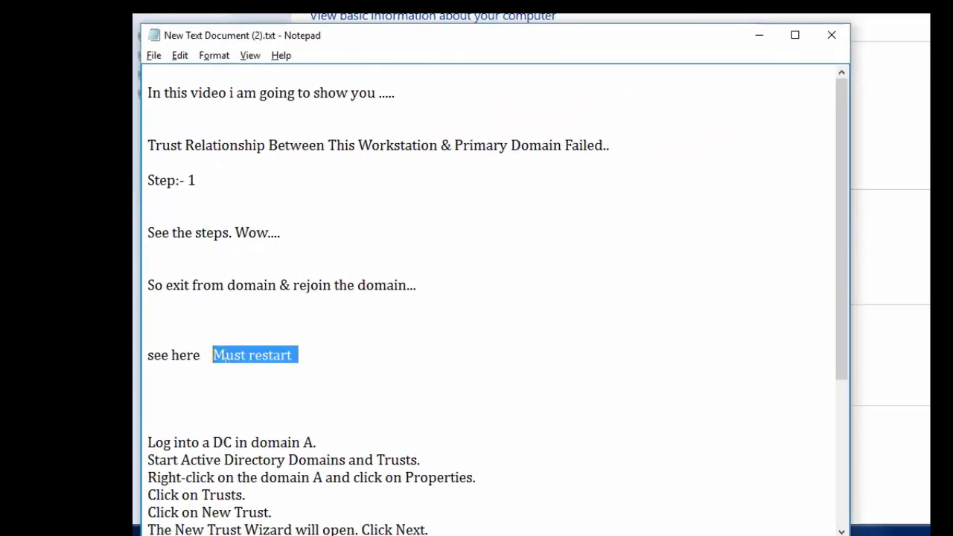
Step: Minimize the notes and restart the computer immediately to apply the workgroup change
left_click(760, 36)
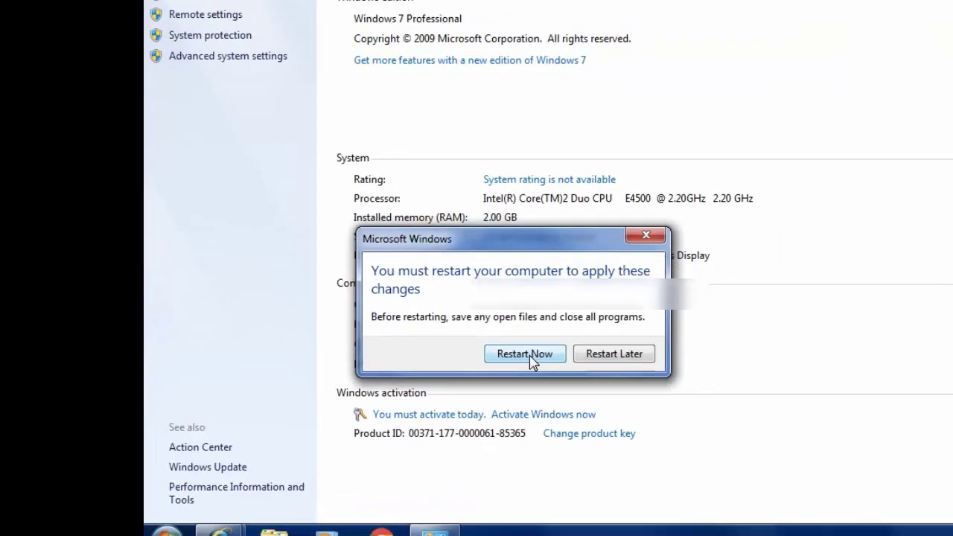
left_click(529, 355)
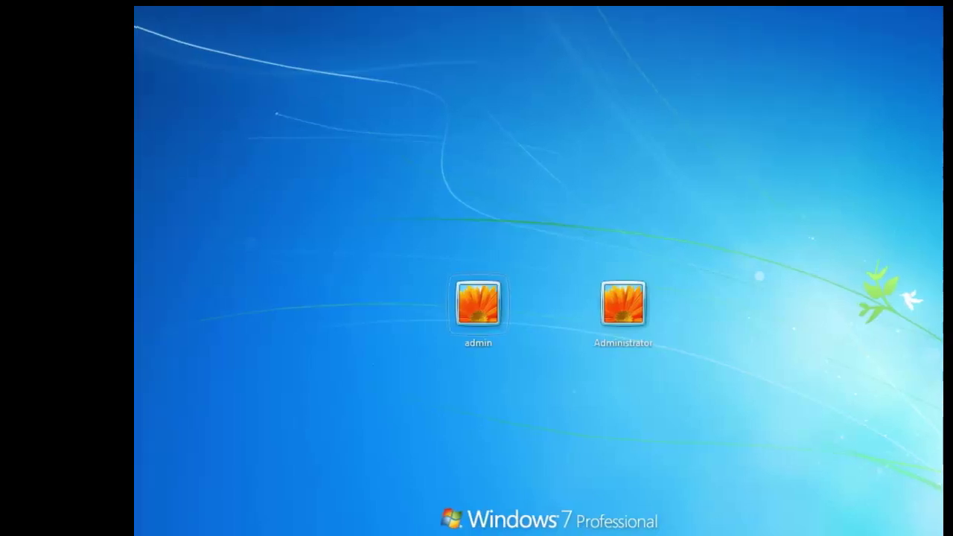
Step: Sign in to Windows with the Administrator account by entering its password
left_click(646, 307)
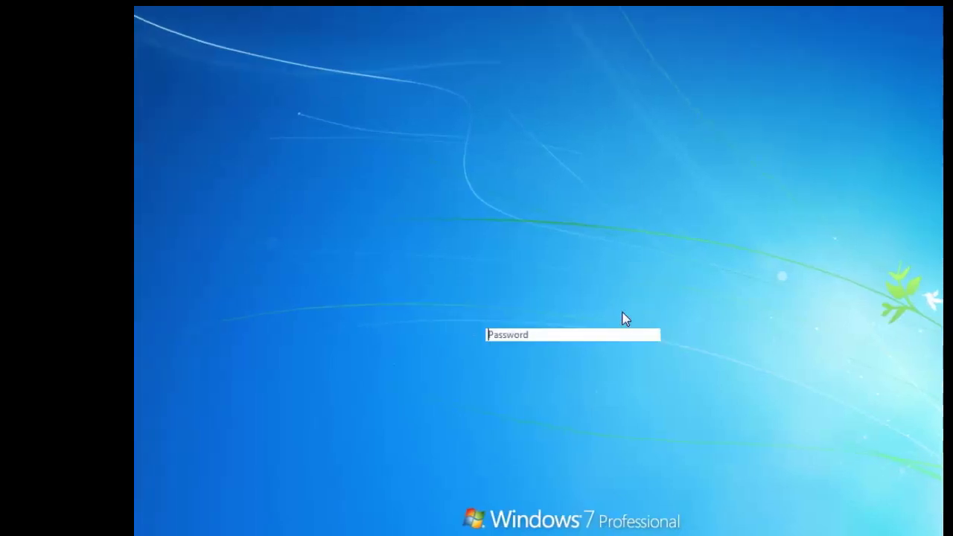
type("•")
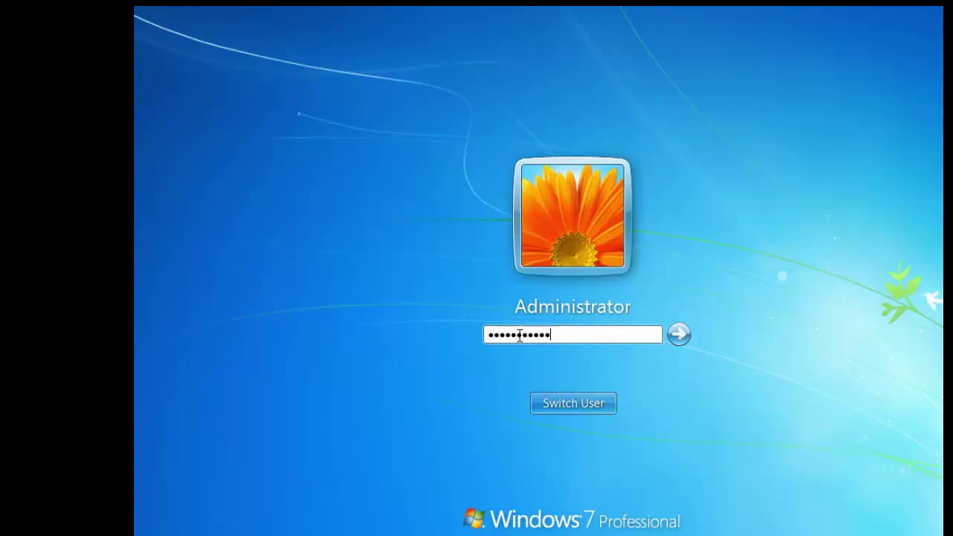
left_click(678, 334)
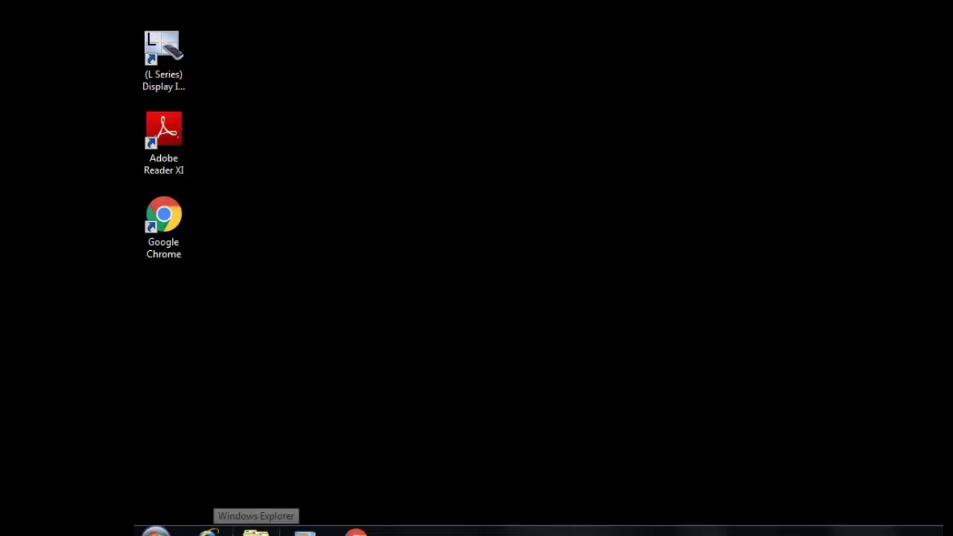
Step: Open the computer's system information, dismiss the unexpected-shutdown notice, and move the System window so its settings link is fully visible
left_click(155, 532)
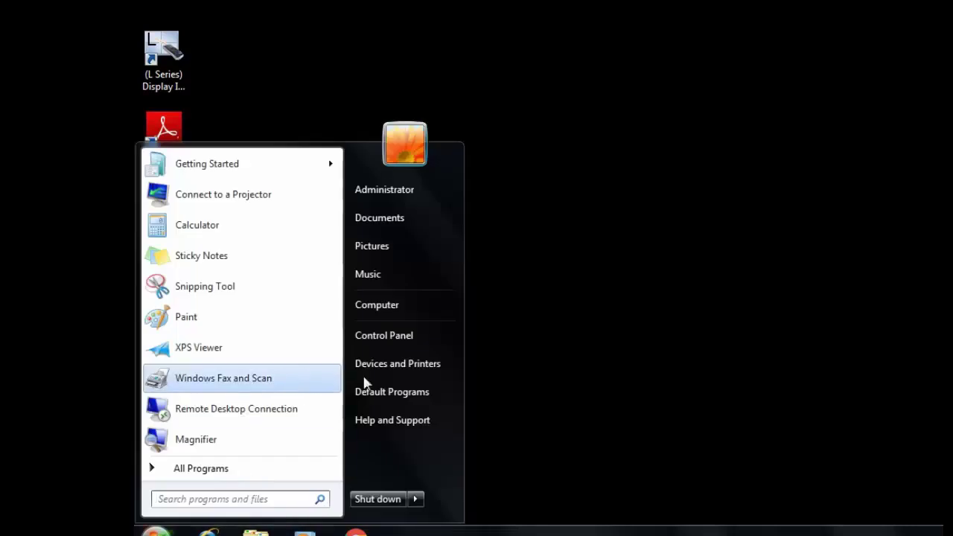
right_click(384, 311)
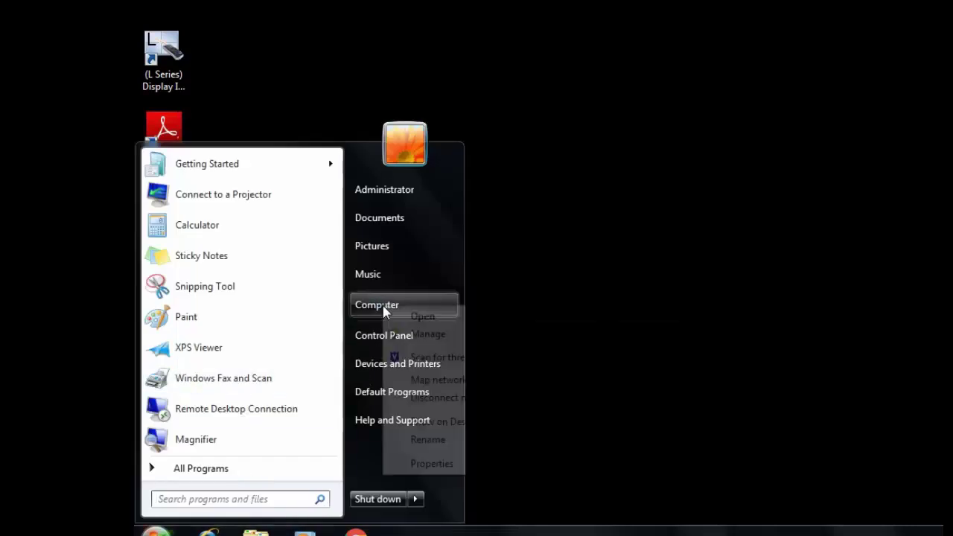
left_click(432, 463)
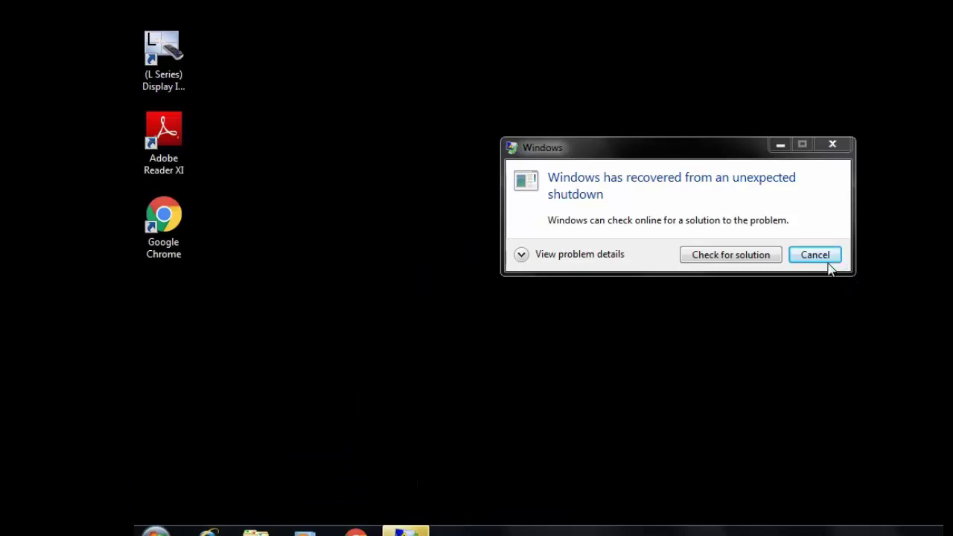
left_click(824, 256)
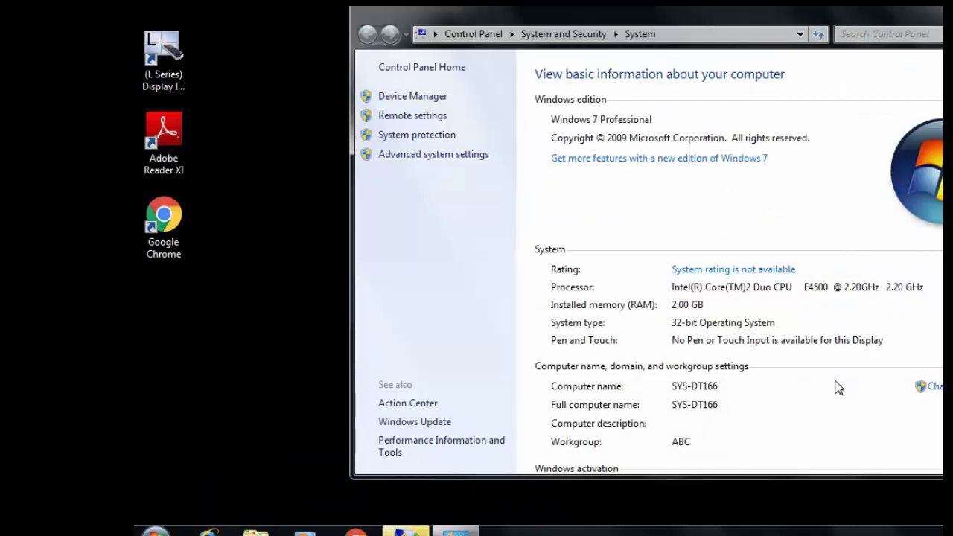
left_click_drag(661, 22, 486, 27)
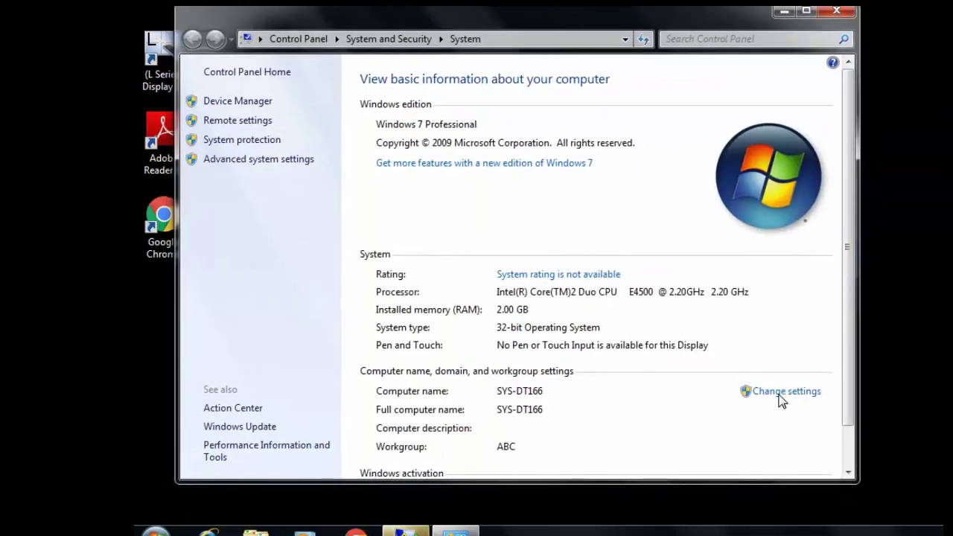
Step: Open the computer name and domain change settings and set the computer's membership to Domain instead of Workgroup
left_click(777, 398)
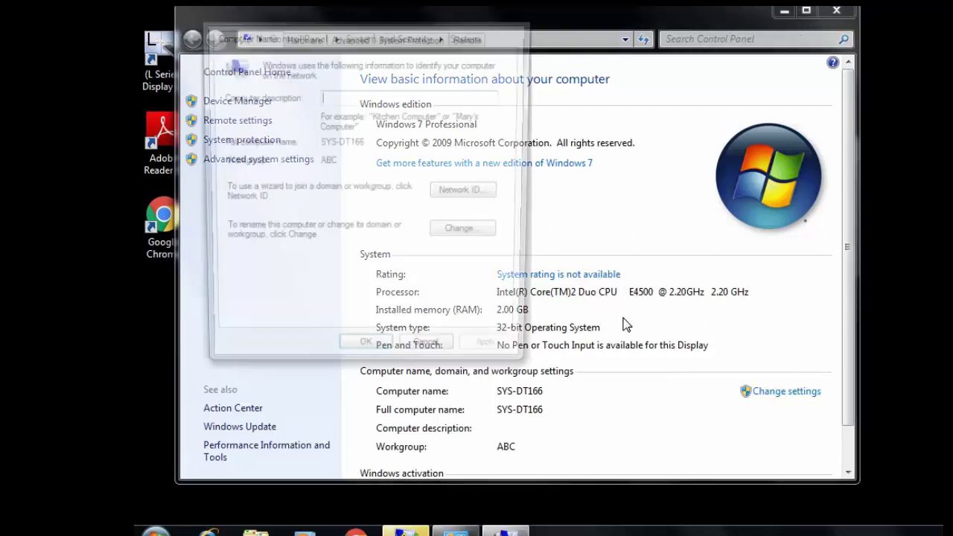
left_click_drag(328, 16, 439, 59)
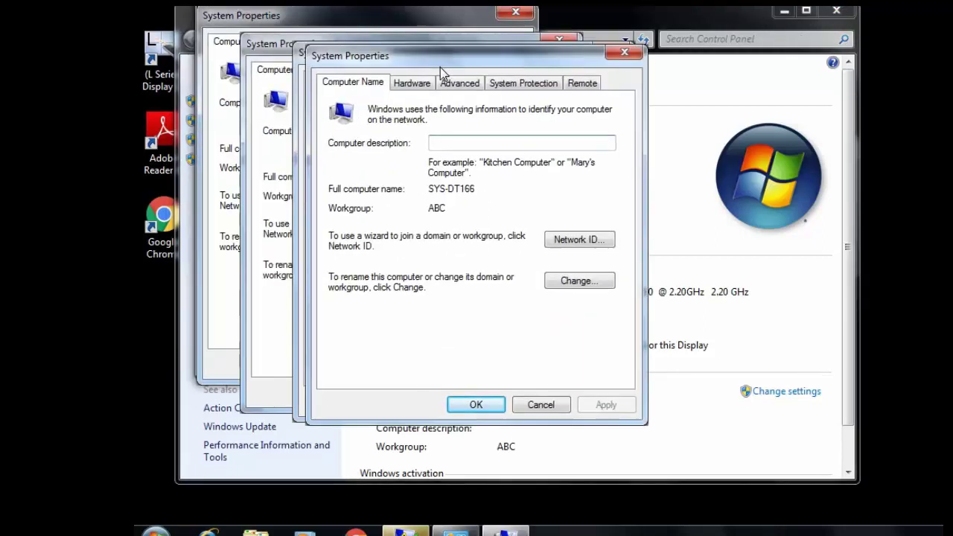
left_click(581, 278)
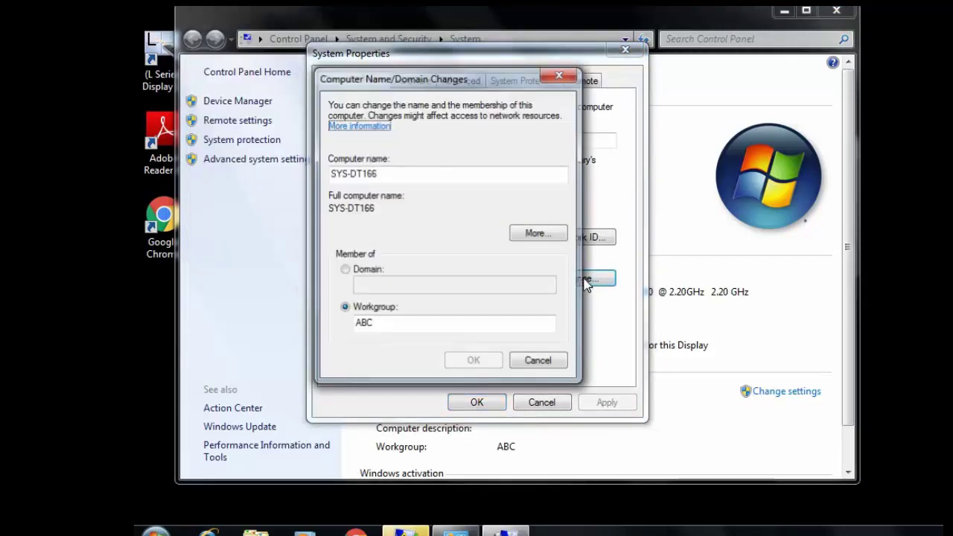
left_click(363, 271)
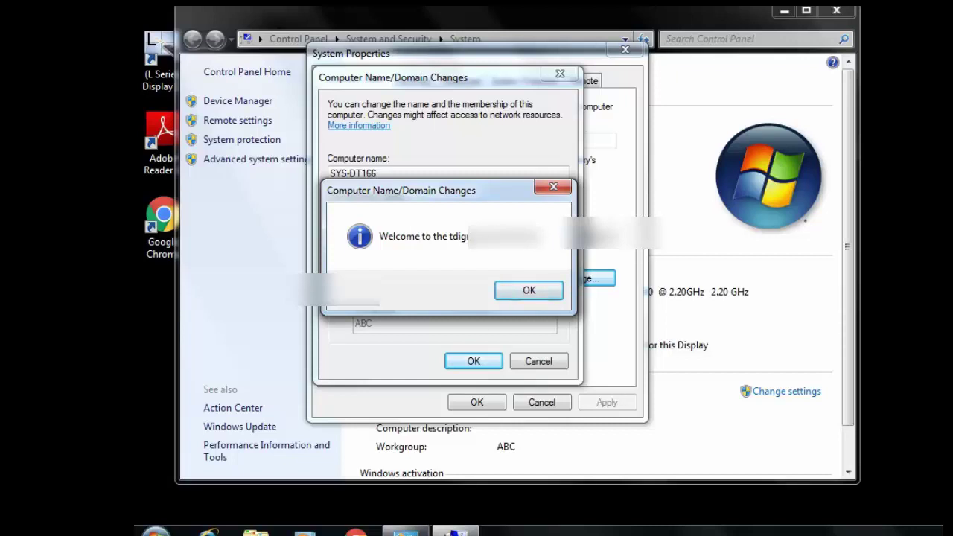
Step: Acknowledge the domain welcome message and restart the computer immediately to apply the domain change
key("Return")
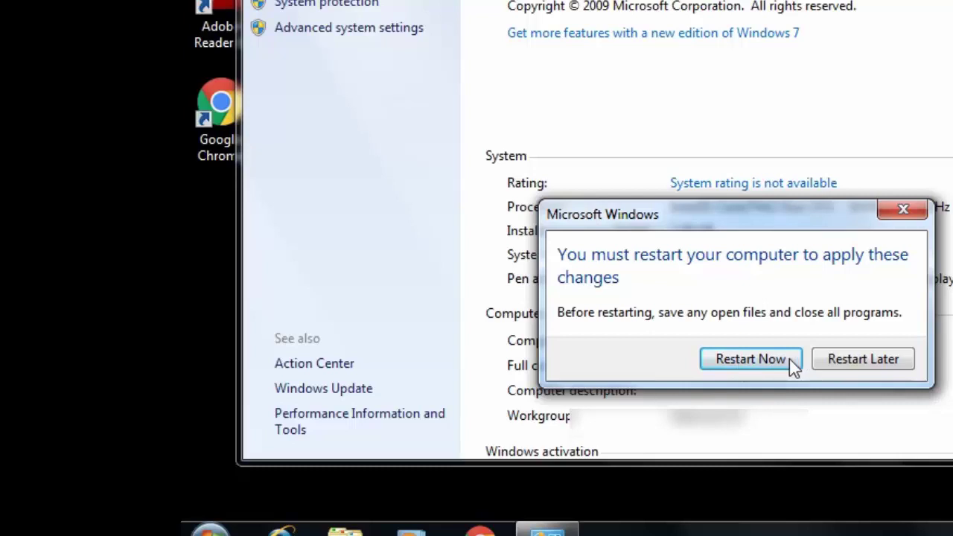
left_click(767, 360)
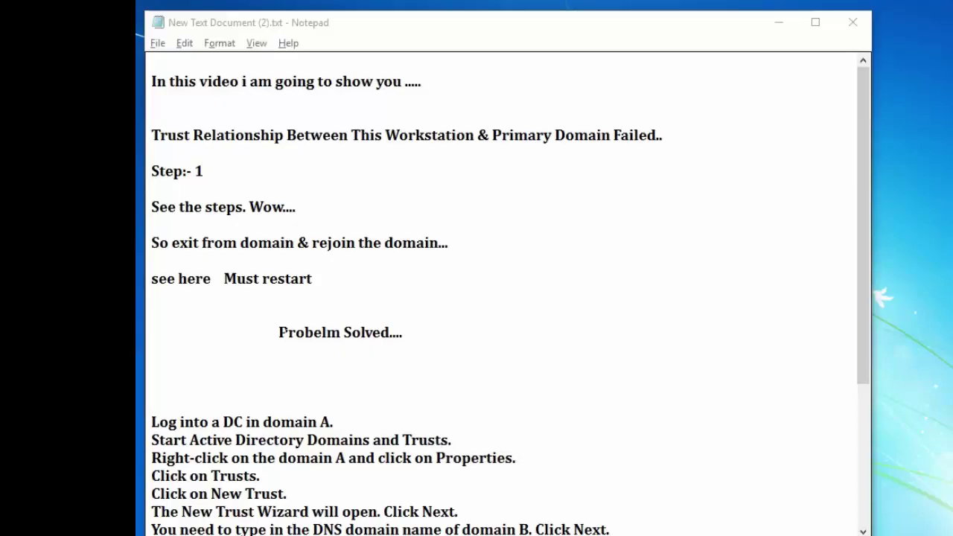
key("Right")
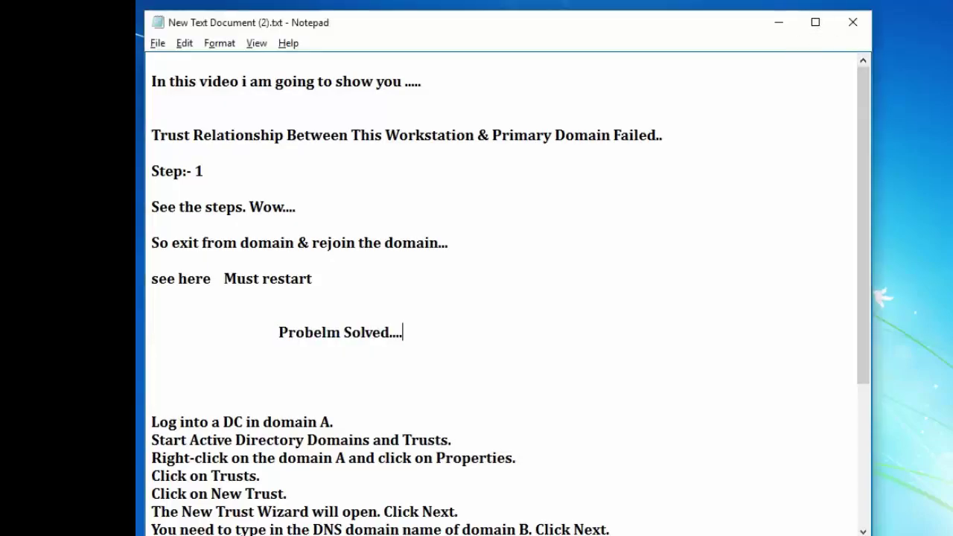